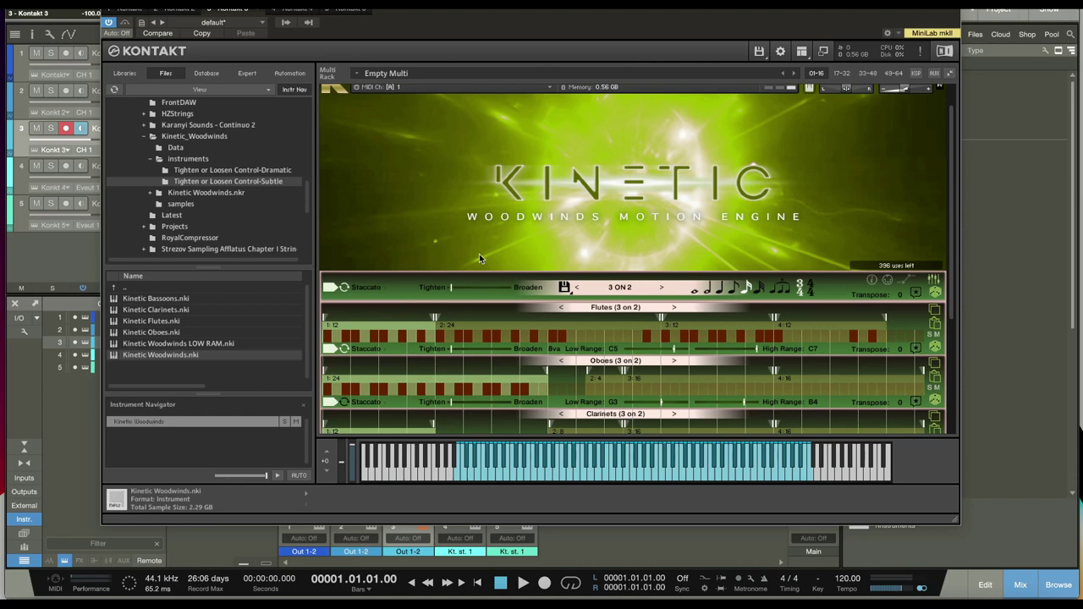
Reposition the Kontakt window and enlarge it so more of the woodwind sections fit.
scroll(491, 249, down, 1)
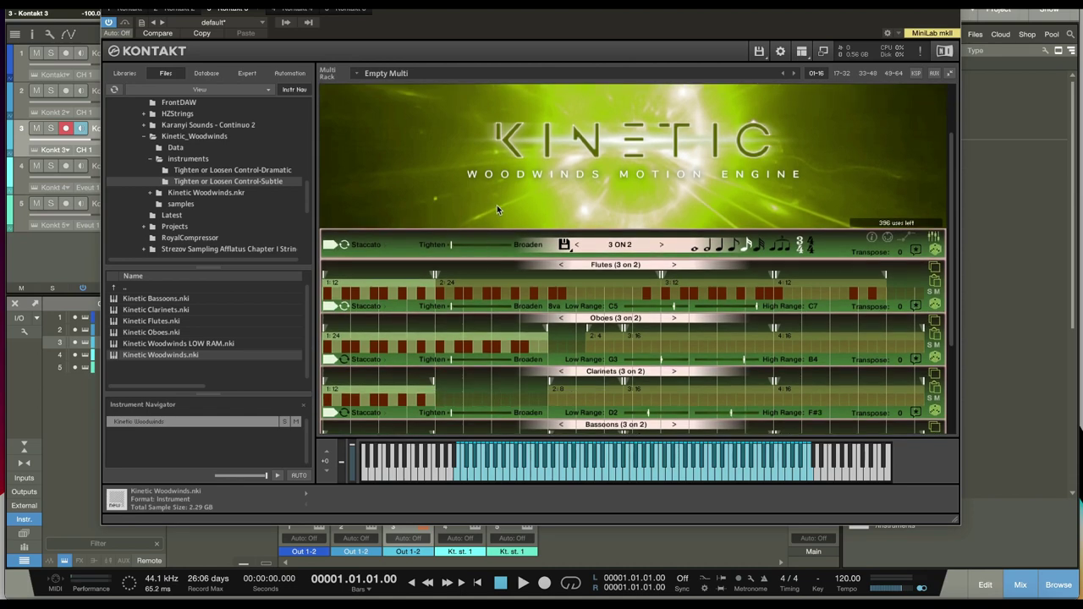
drag(493, 17, 456, 7)
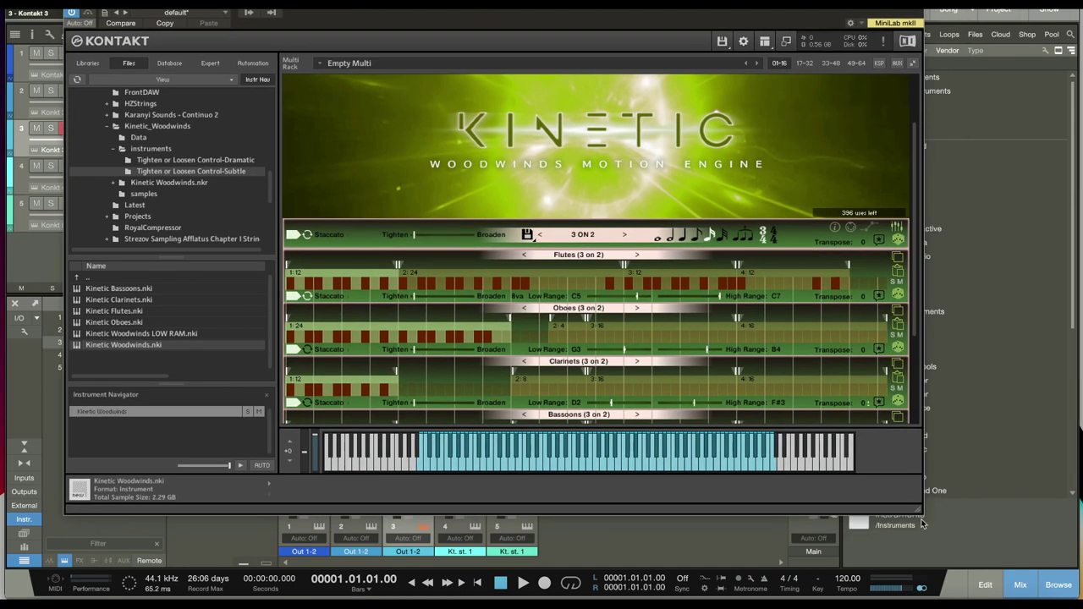
drag(922, 515, 954, 577)
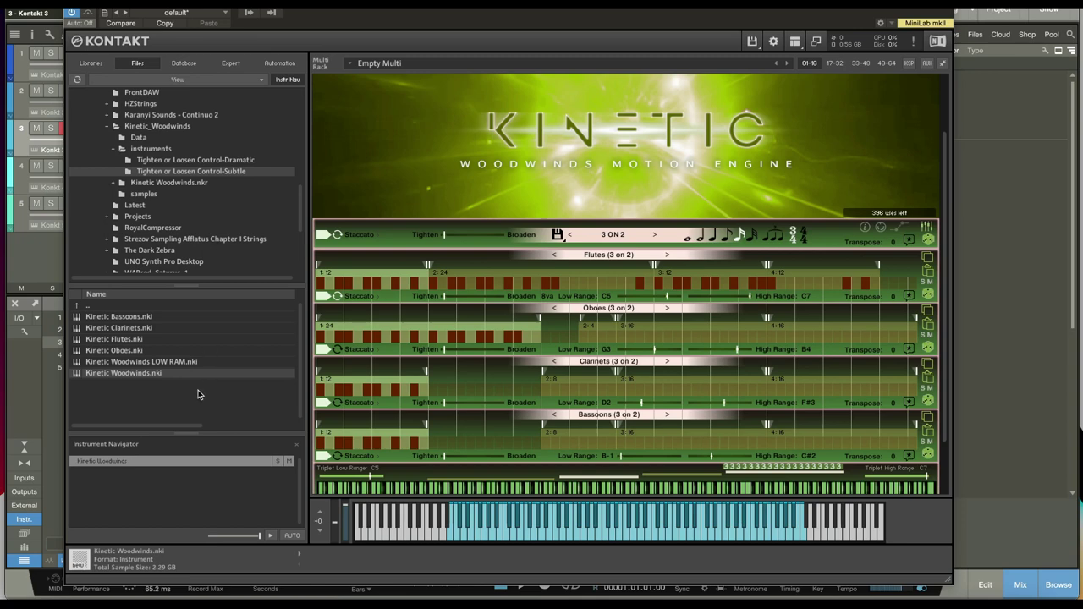
Review the list of master preset patterns and look over the Kinetic Woodwinds interface.
scroll(599, 140, down, 2)
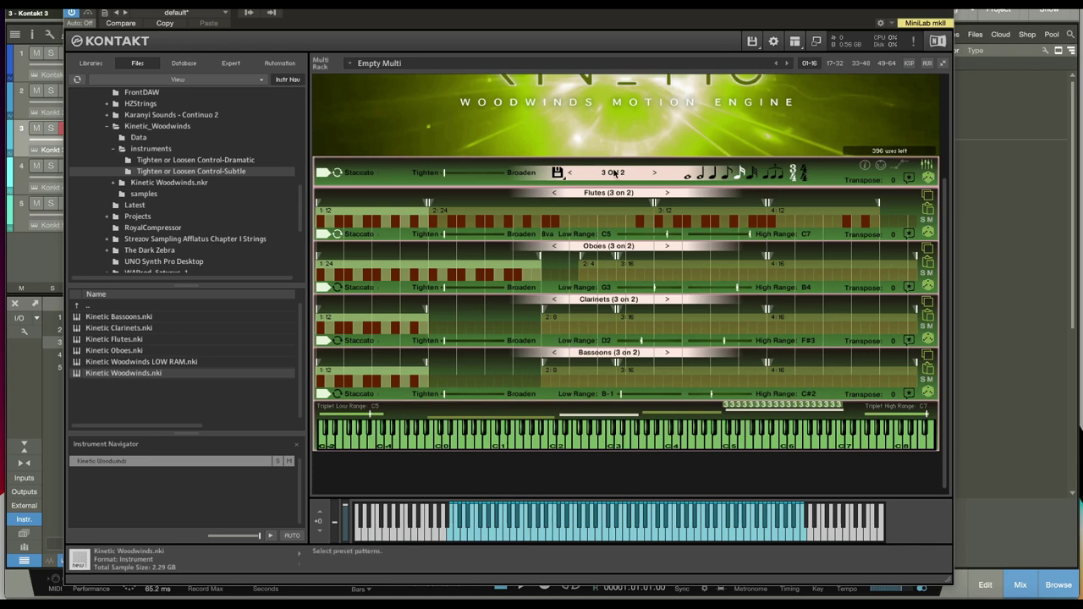
click(608, 173)
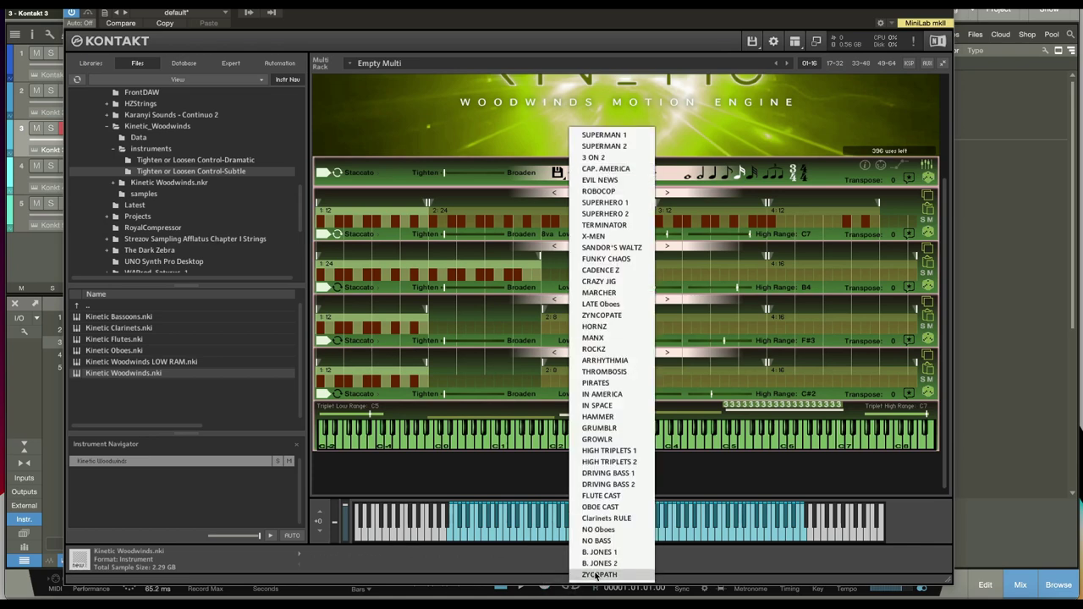
click(451, 131)
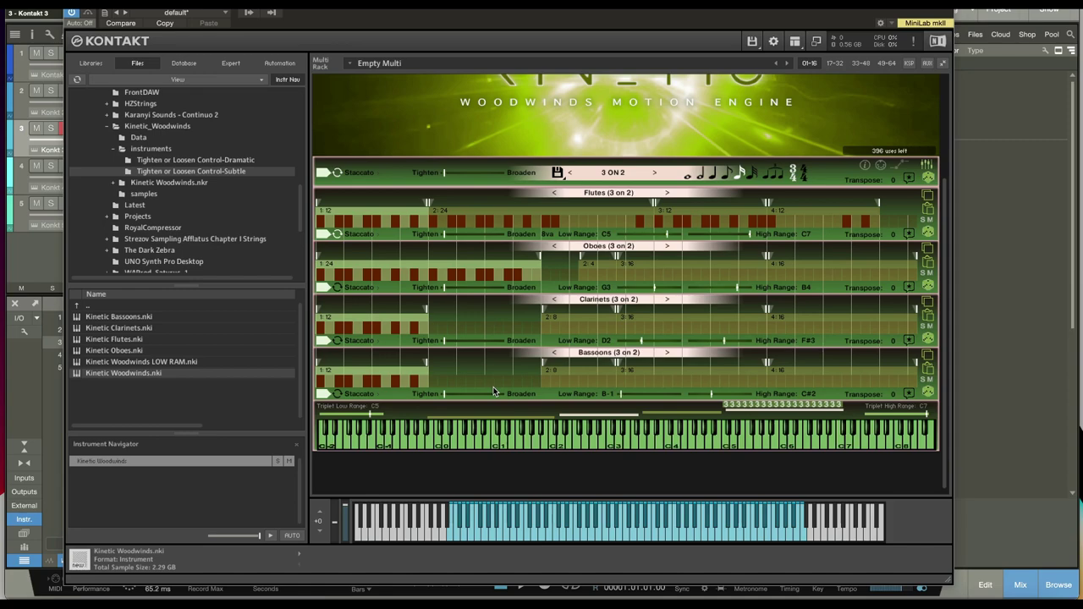
scroll(490, 387, up, 4)
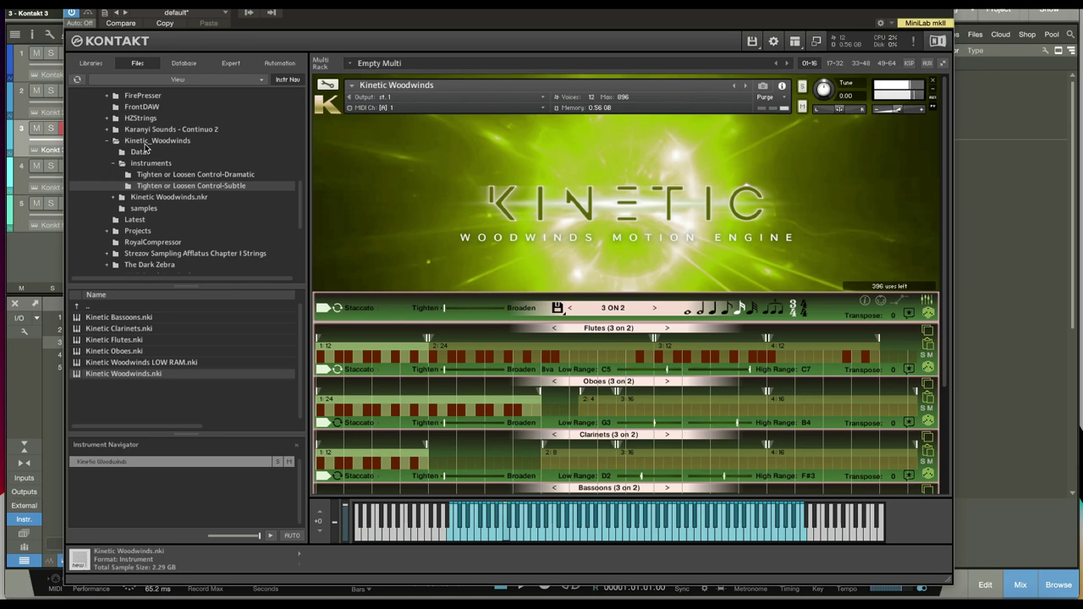
click(960, 203)
scroll(951, 244, down, 5)
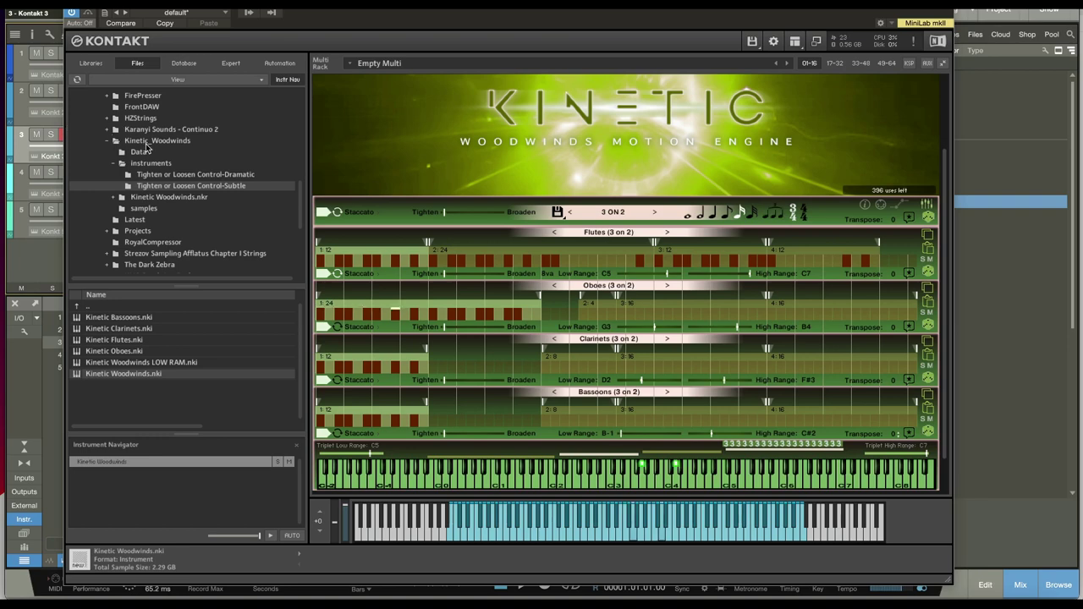
Try the master note length at full Broaden and return it toward Tighten.
drag(445, 217, 544, 219)
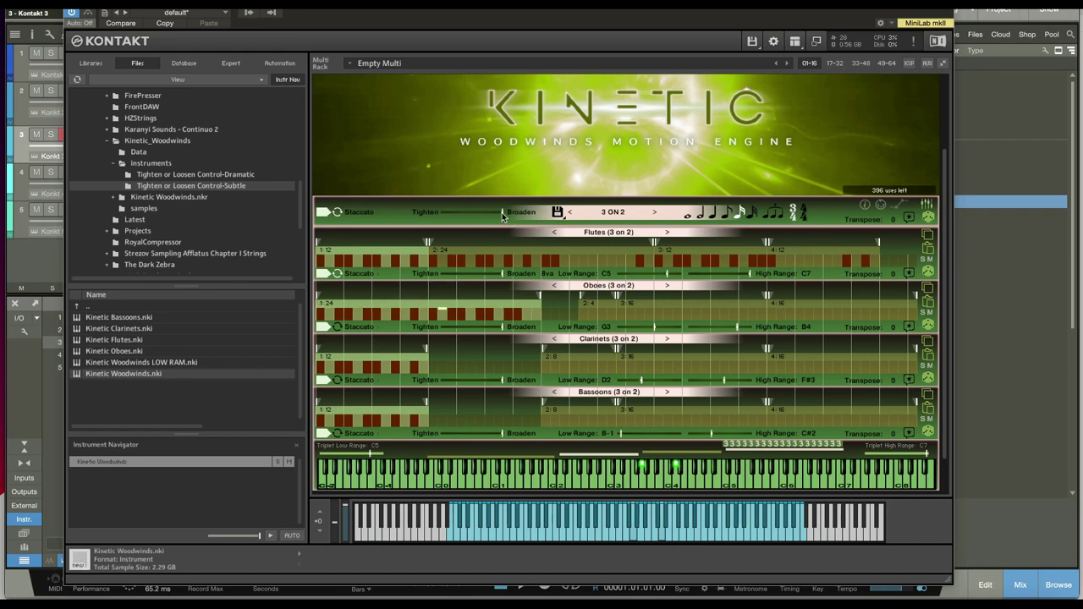
drag(501, 217, 372, 234)
click(338, 214)
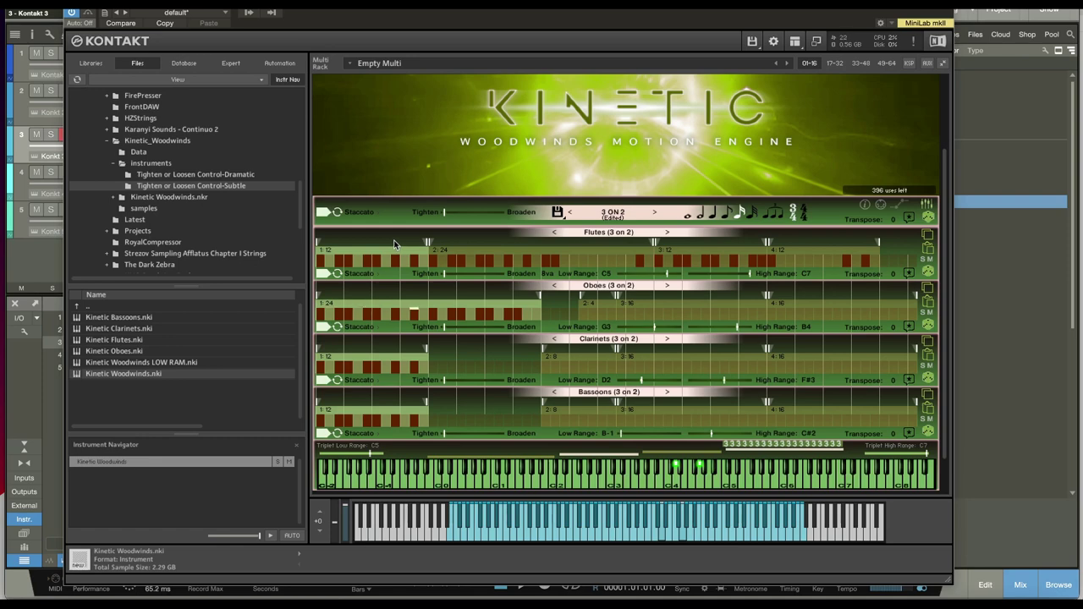
Load the TERMINATOR master preset pattern for all woodwind sections.
click(624, 217)
click(622, 225)
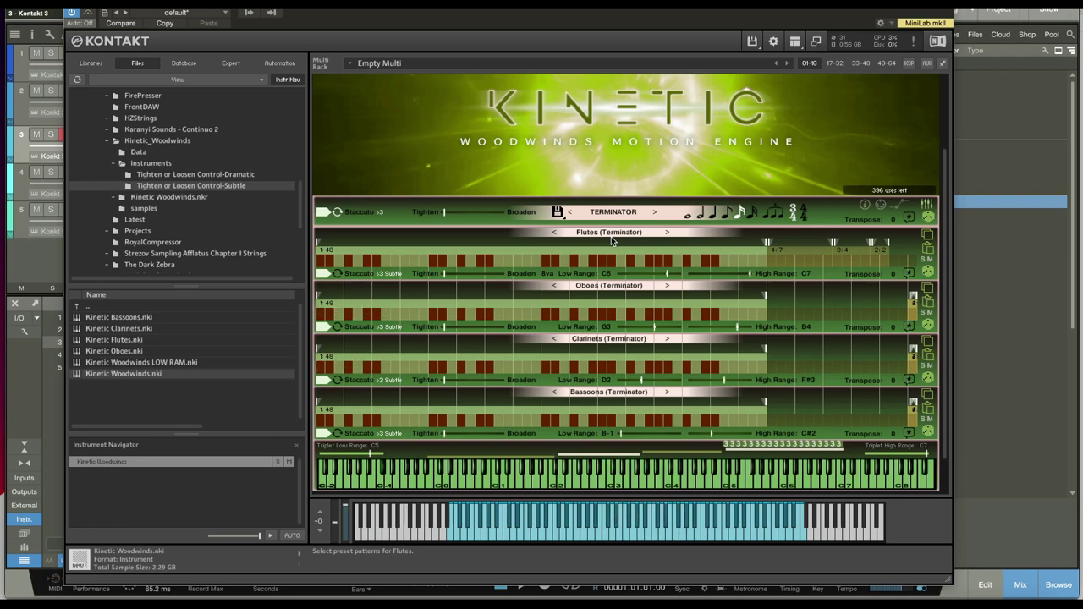
Advance to the X-MEN master preset and edit the rhythm steps of the oboes and clarinets.
click(654, 213)
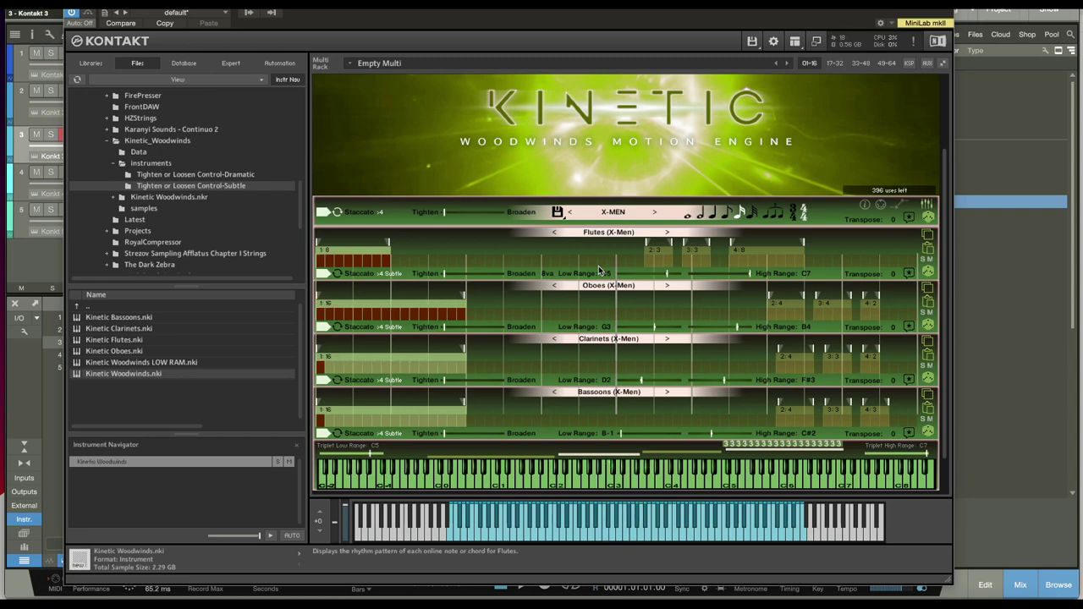
click(403, 372)
click(353, 369)
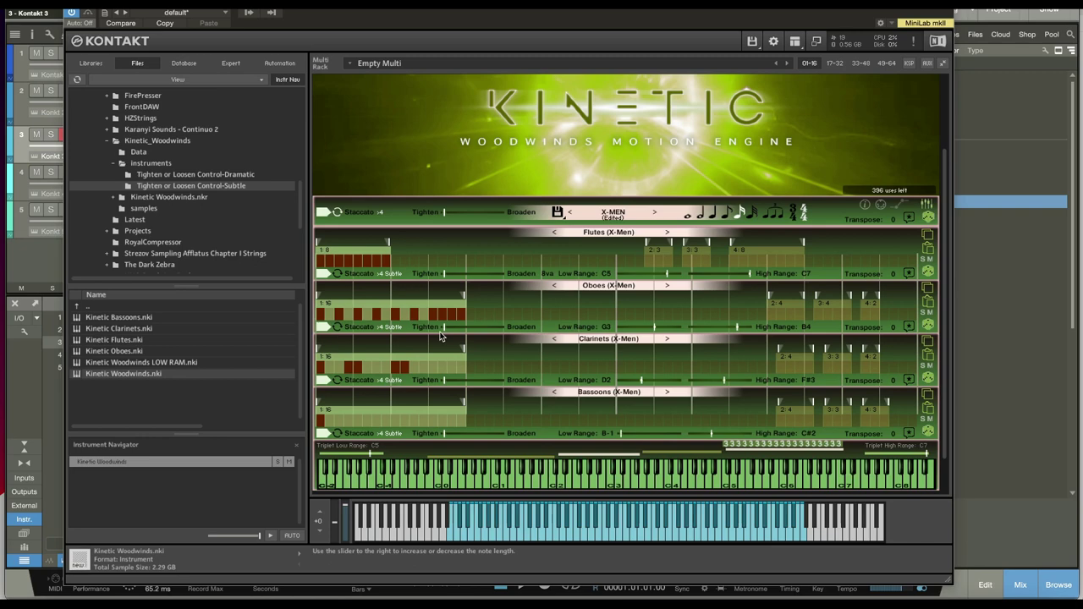
Load the LATE Oboes master preset pattern.
click(614, 212)
click(617, 304)
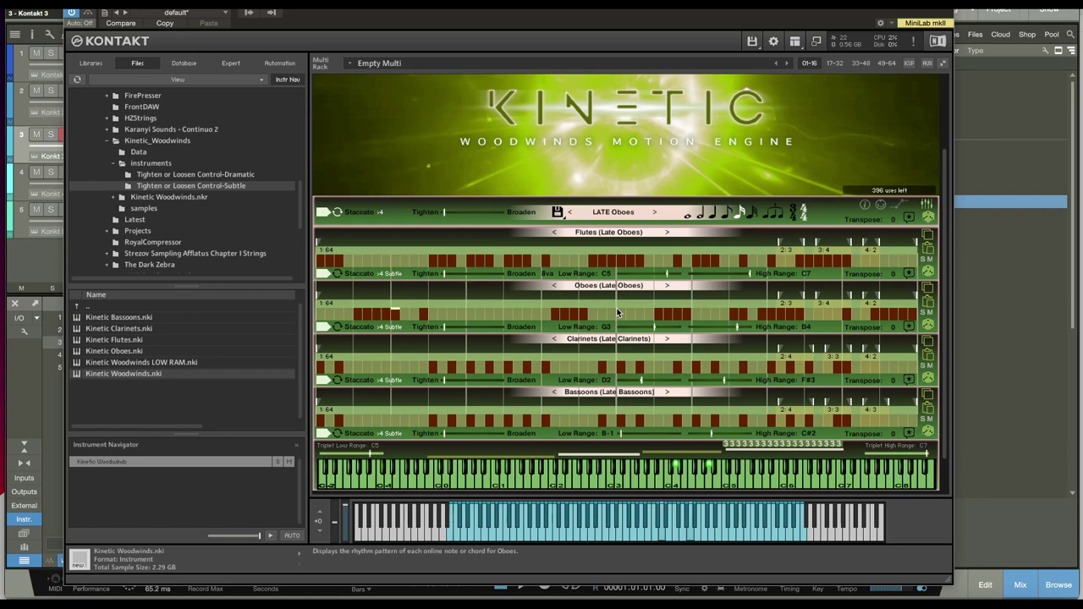
Load the ROCKZ master preset pattern and try its master note length at full Broaden.
click(614, 213)
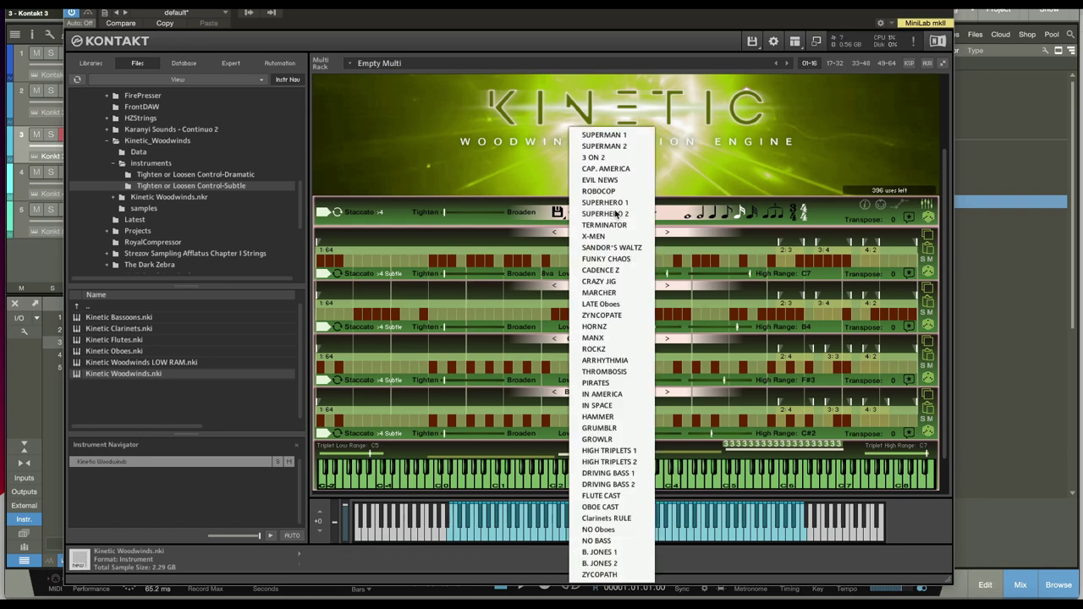
click(601, 349)
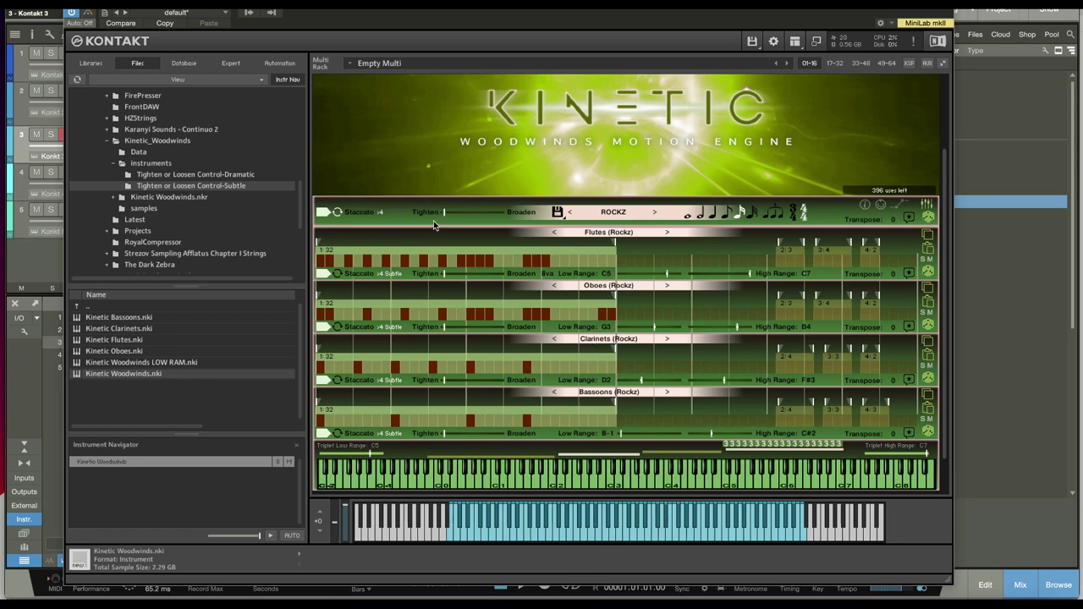
drag(443, 212, 502, 212)
click(322, 213)
Load the DRIVING BASS 1 master preset pattern and switch from it to GROWLR.
click(618, 217)
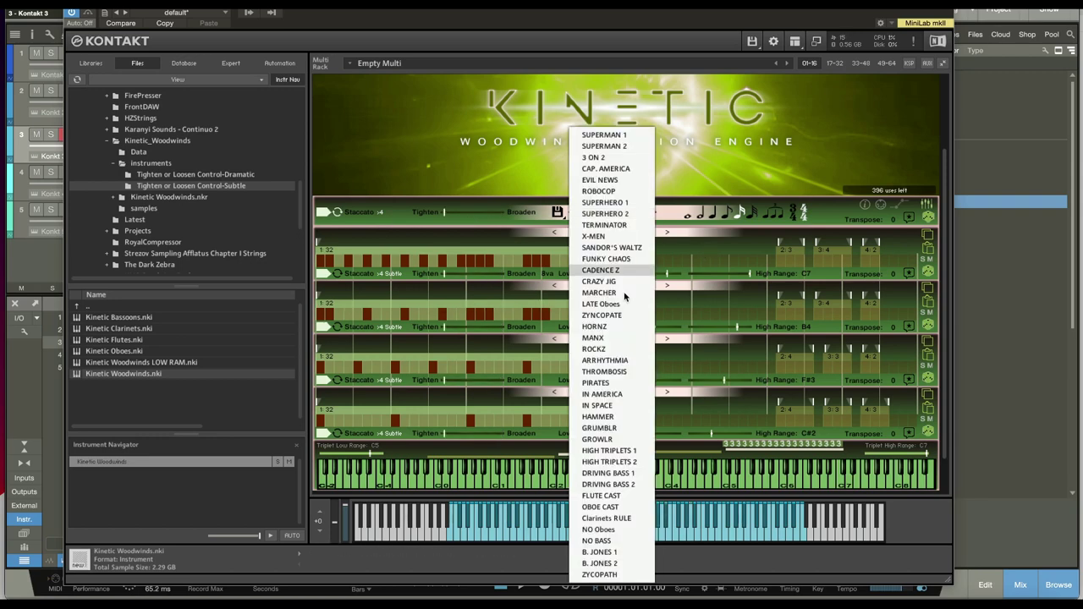
click(630, 480)
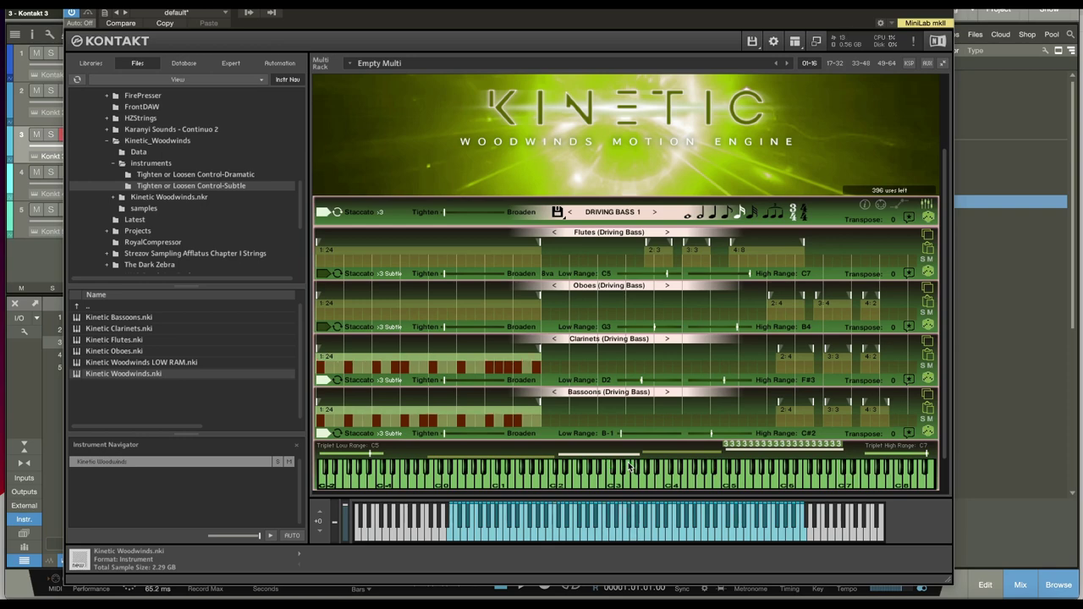
click(634, 214)
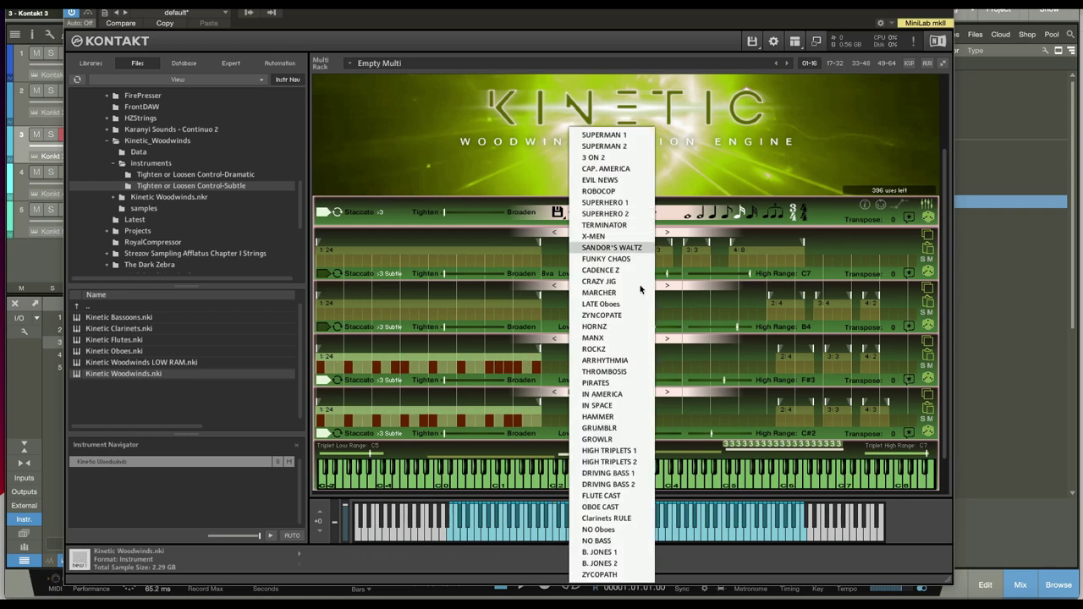
click(608, 440)
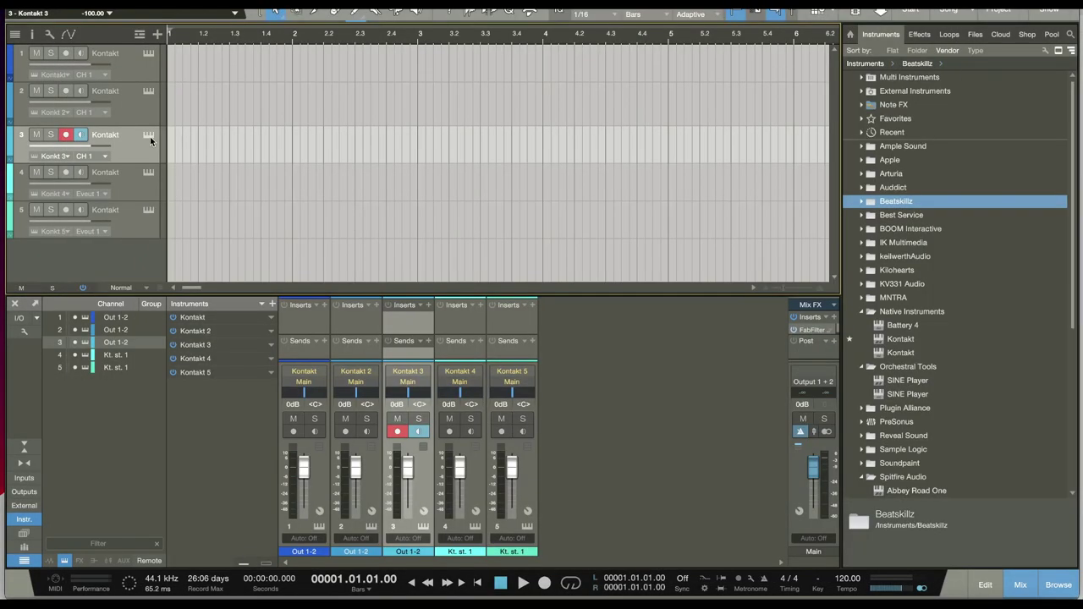
Reopen the instrument on the Kontakt 3 track and reload the GROWLR master preset pattern.
click(150, 136)
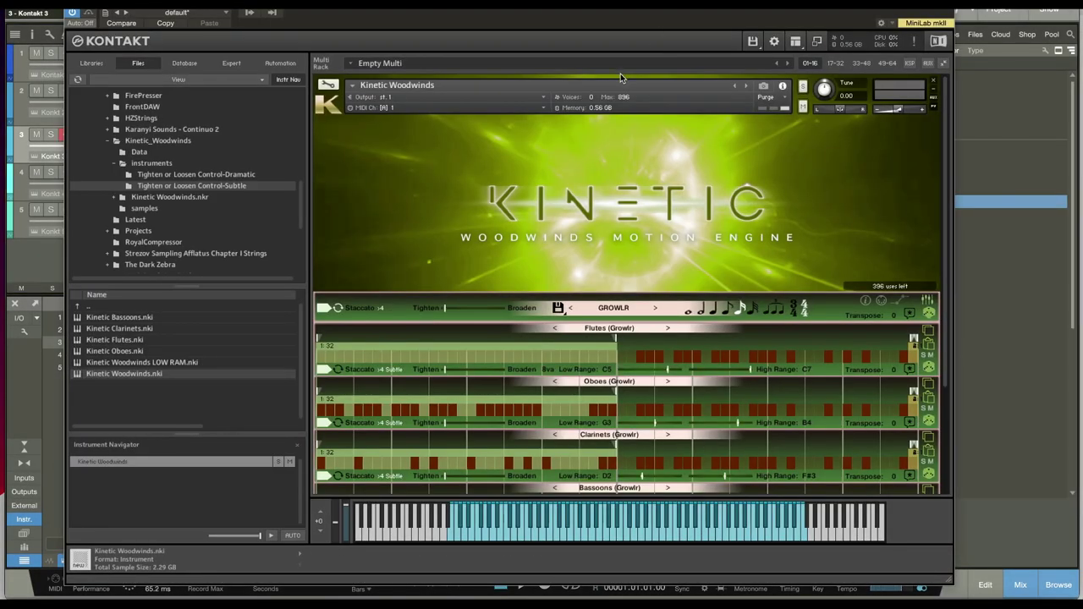
scroll(457, 253, down, 3)
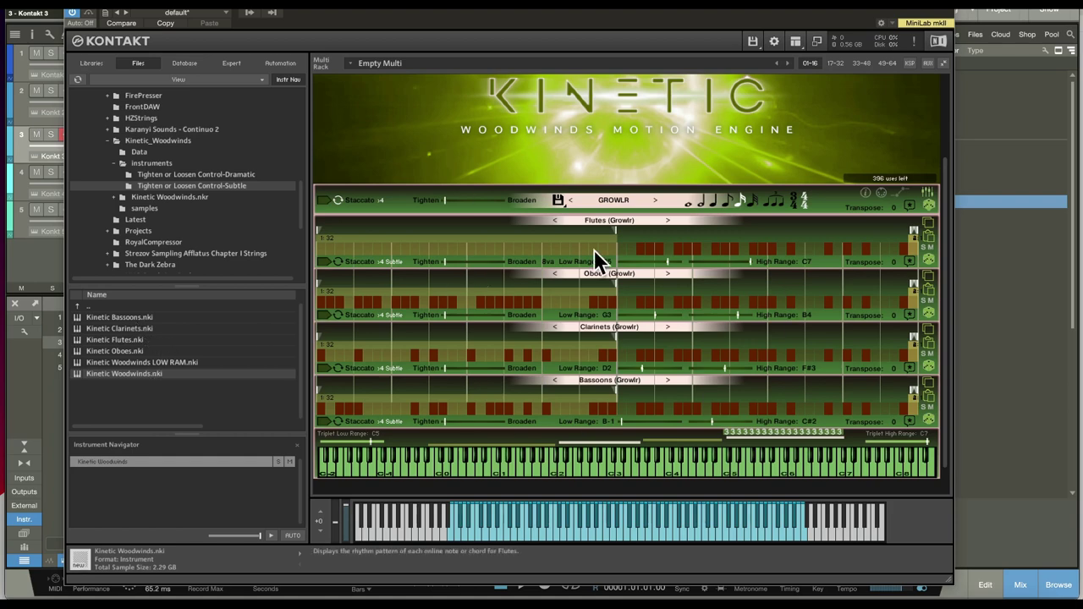
click(572, 221)
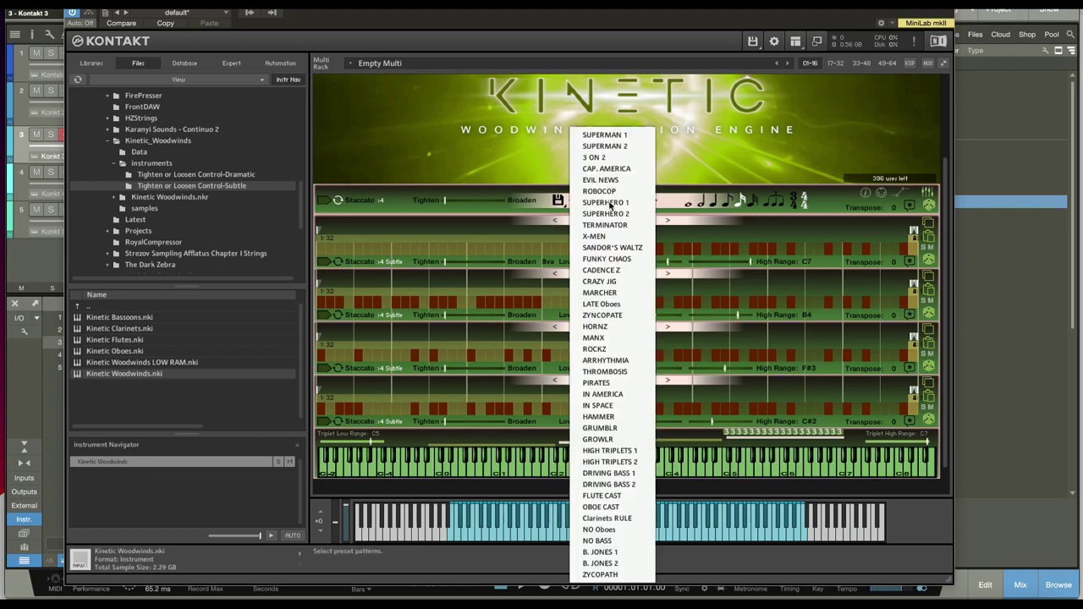
click(597, 439)
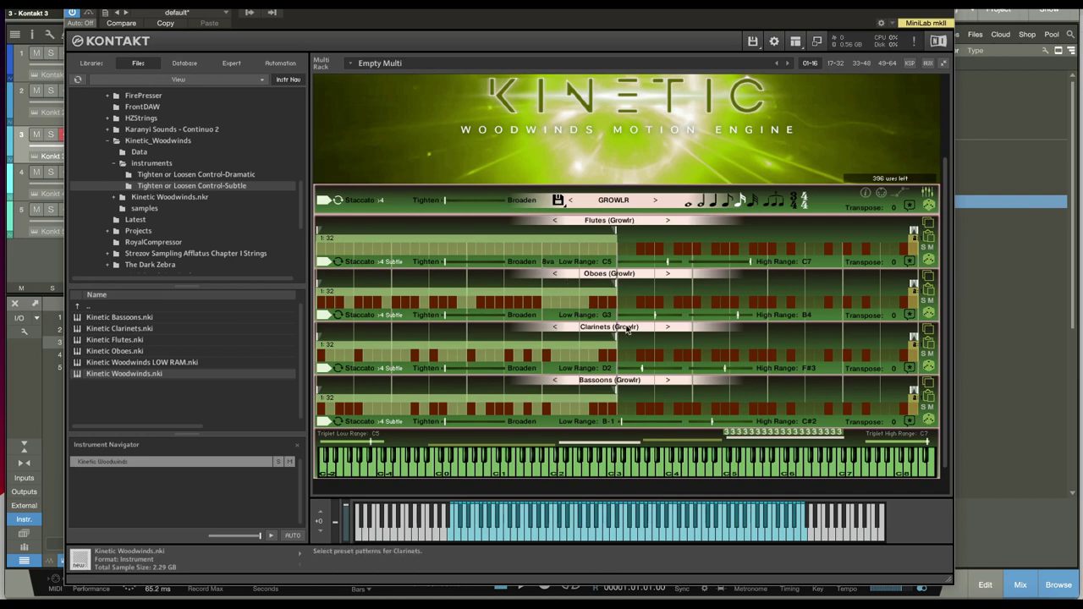
Deactivate the flutes and oboes in the GROWLR pattern, keeping the clarinets and bassoons active.
click(325, 261)
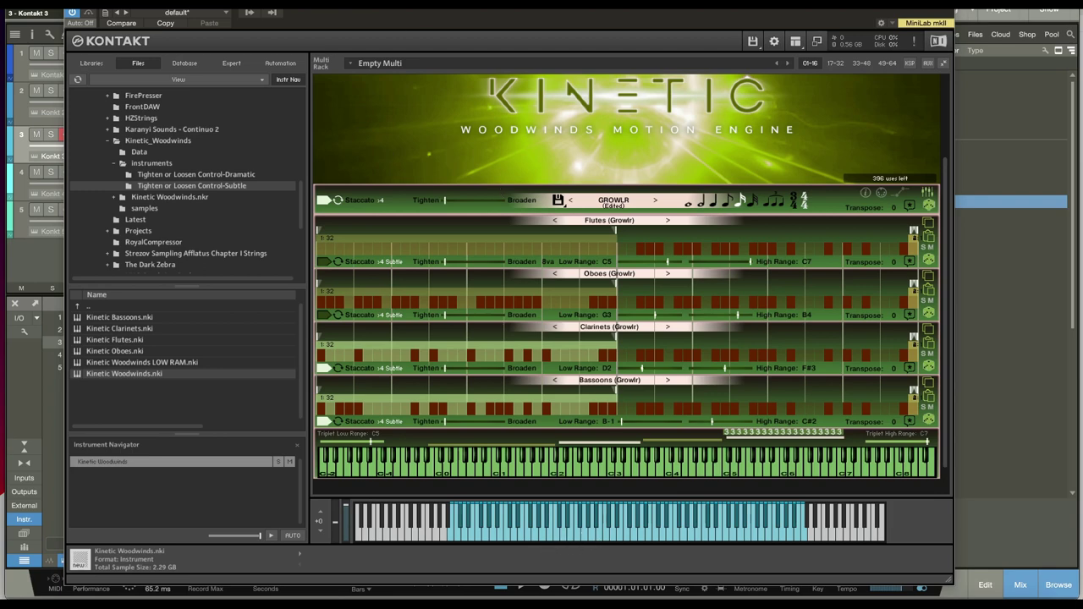
drag(421, 16, 427, 16)
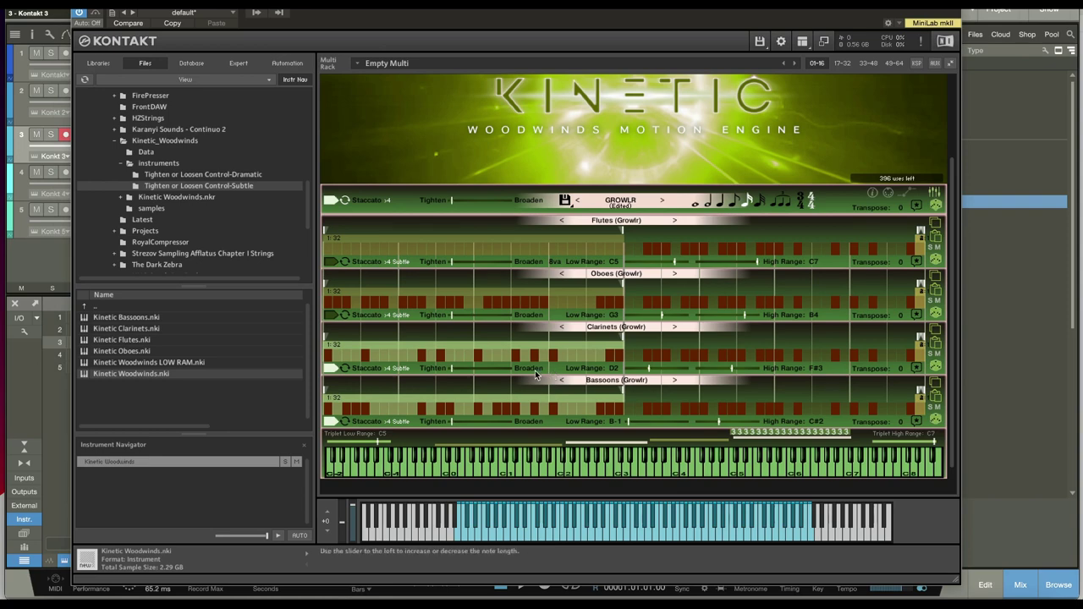
scroll(512, 239, up, 3)
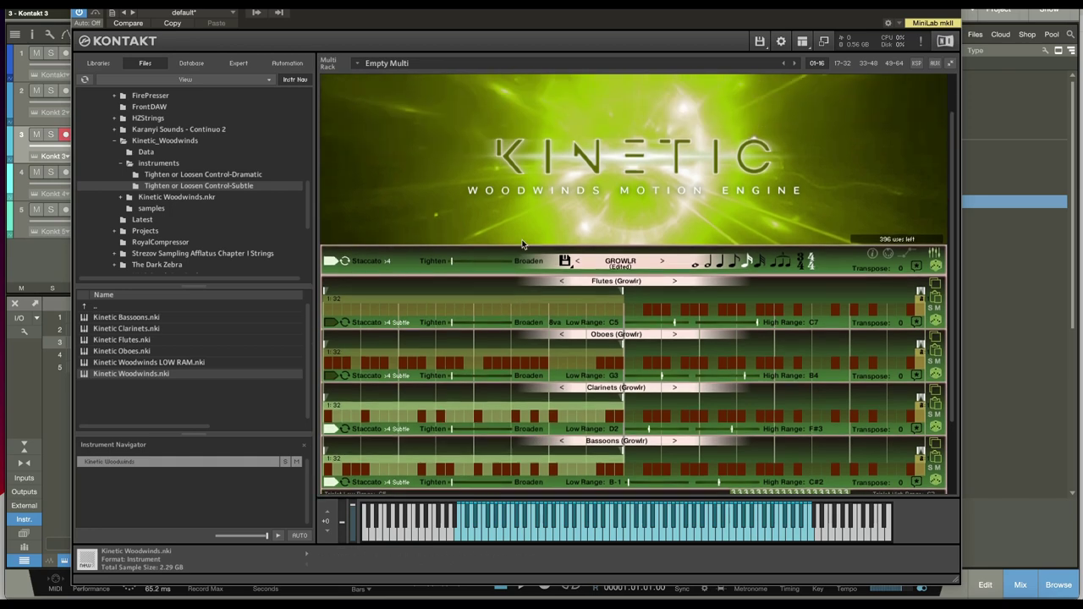